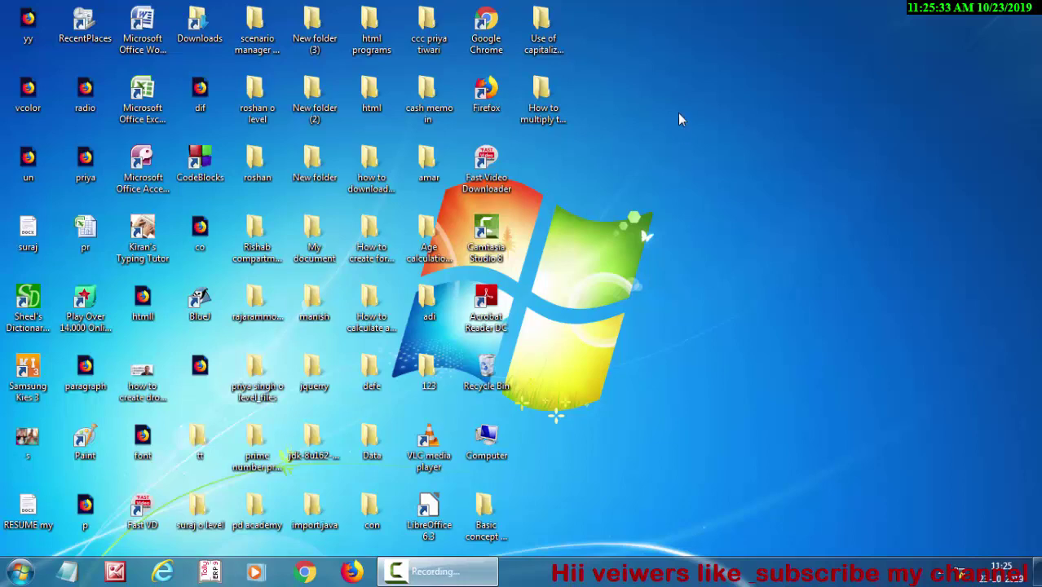
- Refresh the desktop several times from its right-click menu
{"action": "right_click", "coordinate": [679, 119]}
{"action": "right_click", "coordinate": [719, 162]}
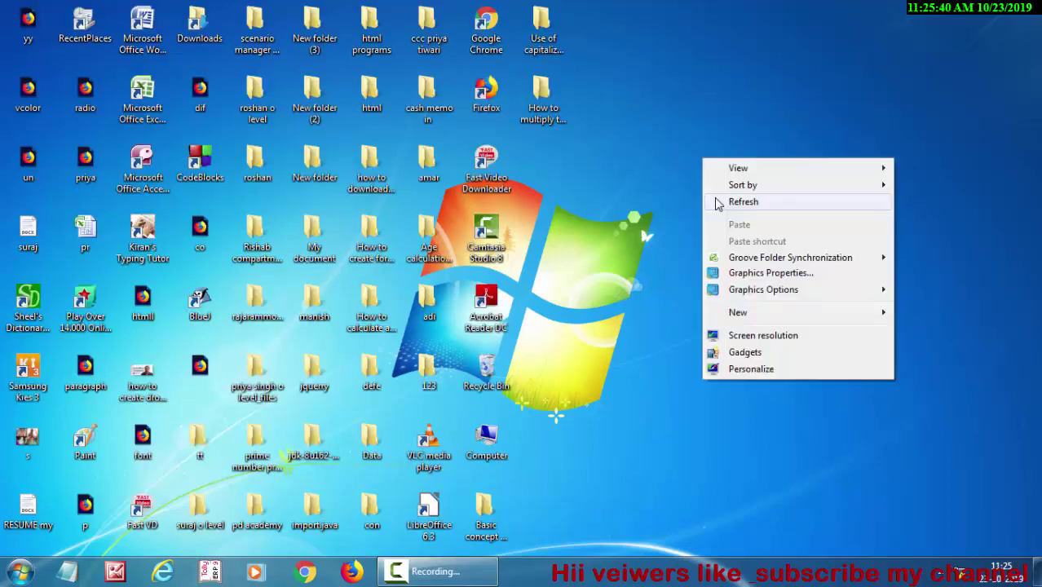
{"action": "left_click", "coordinate": [721, 205]}
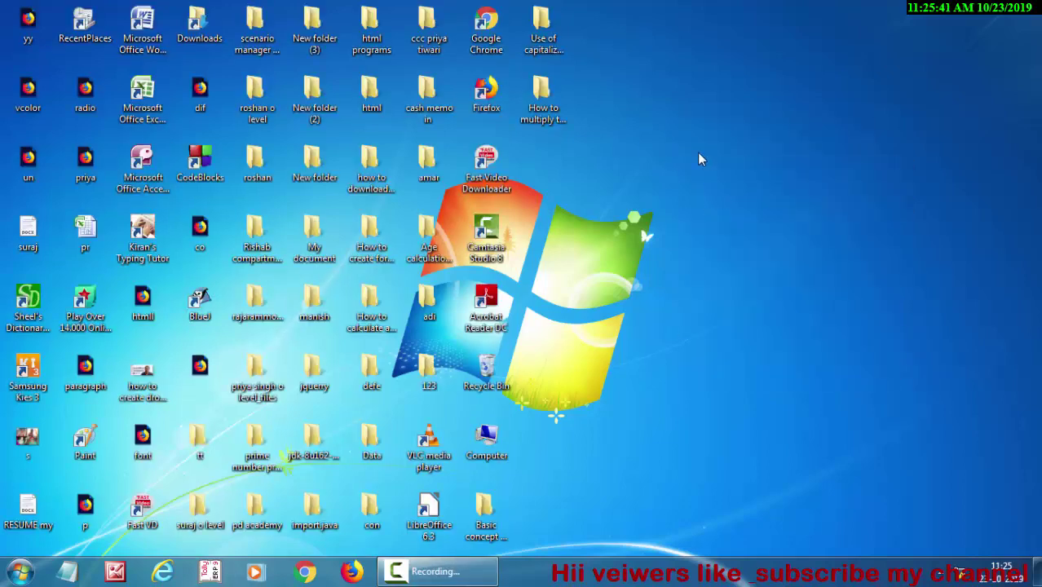
{"action": "right_click", "coordinate": [698, 153]}
{"action": "left_click", "coordinate": [722, 197]}
{"action": "right_click", "coordinate": [720, 194]}
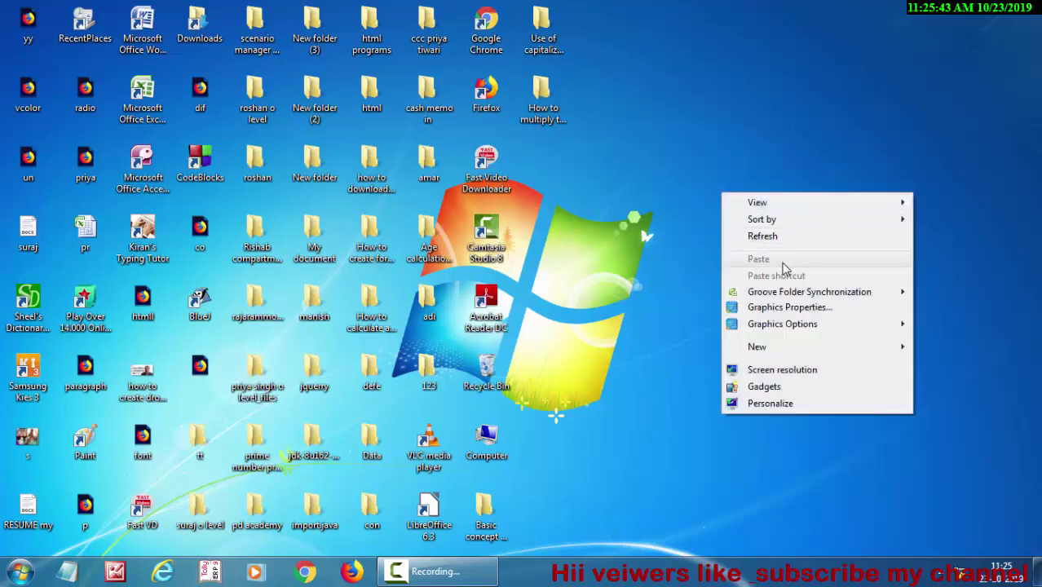
{"action": "left_click", "coordinate": [781, 236]}
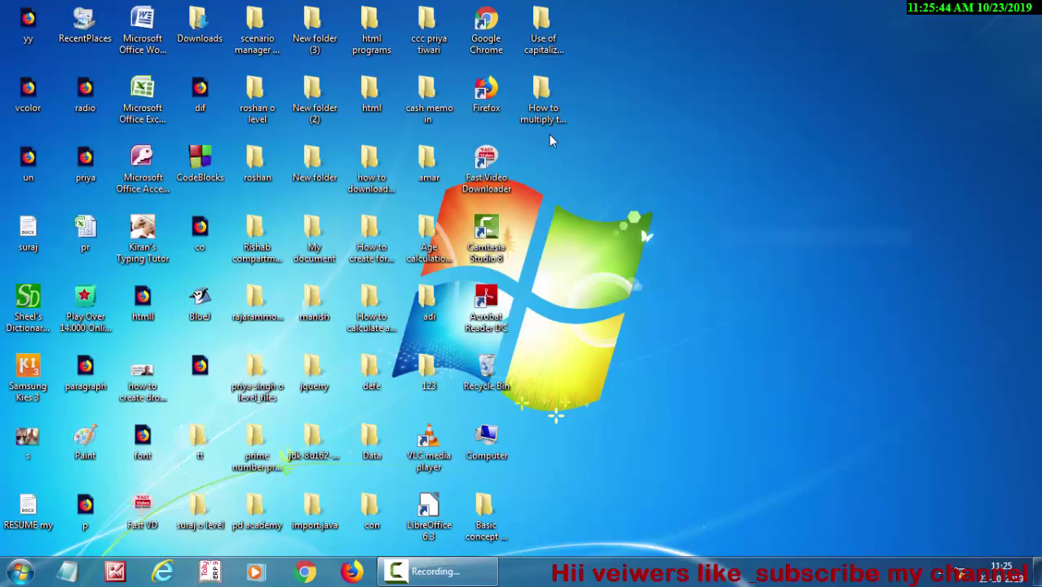
- Launch Access 2007 and create a new blank database
{"action": "double_click", "coordinate": [156, 186]}
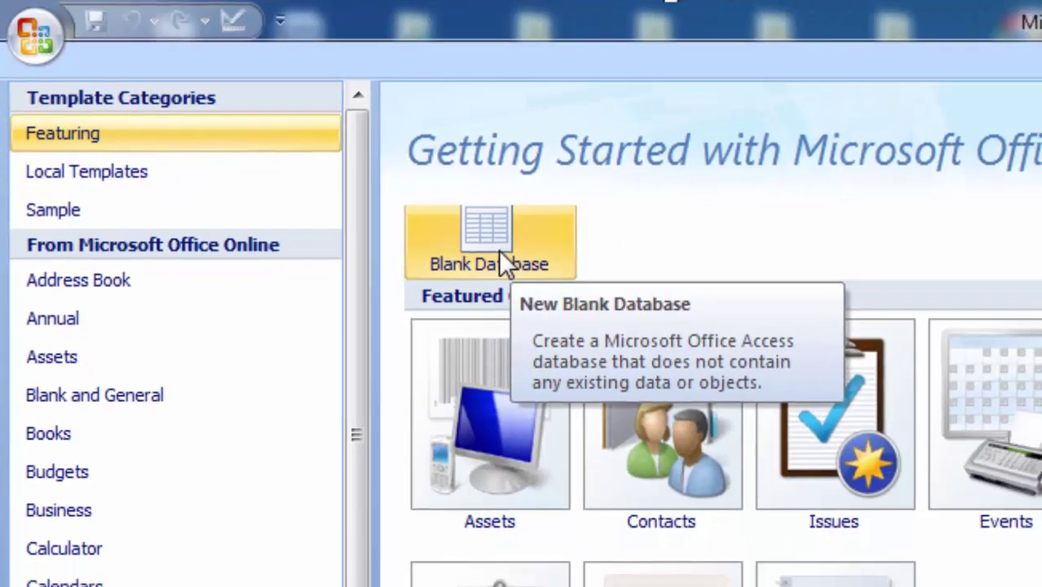
{"action": "left_click", "coordinate": [607, 310]}
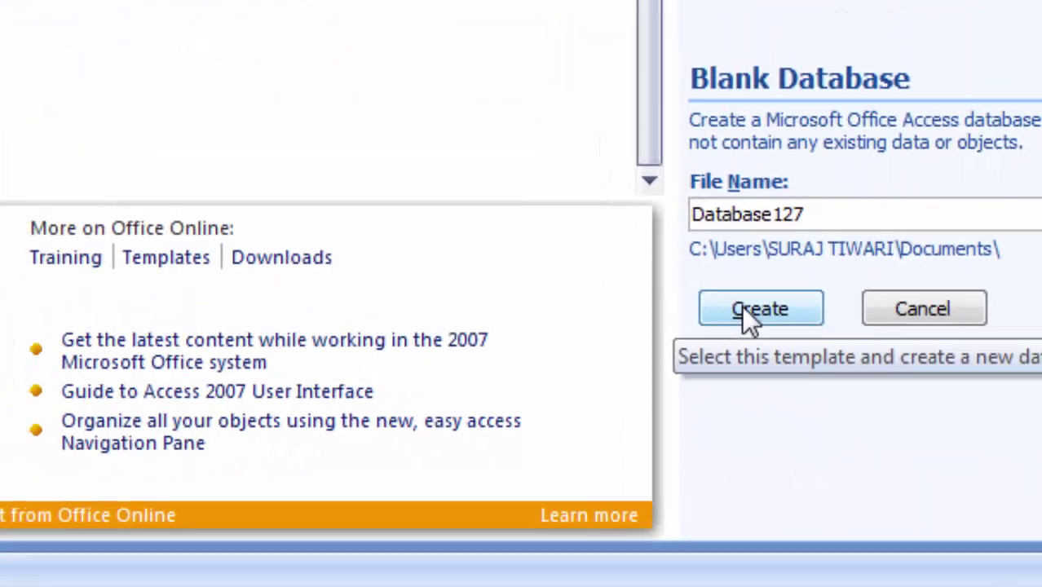
{"action": "left_click", "coordinate": [748, 314]}
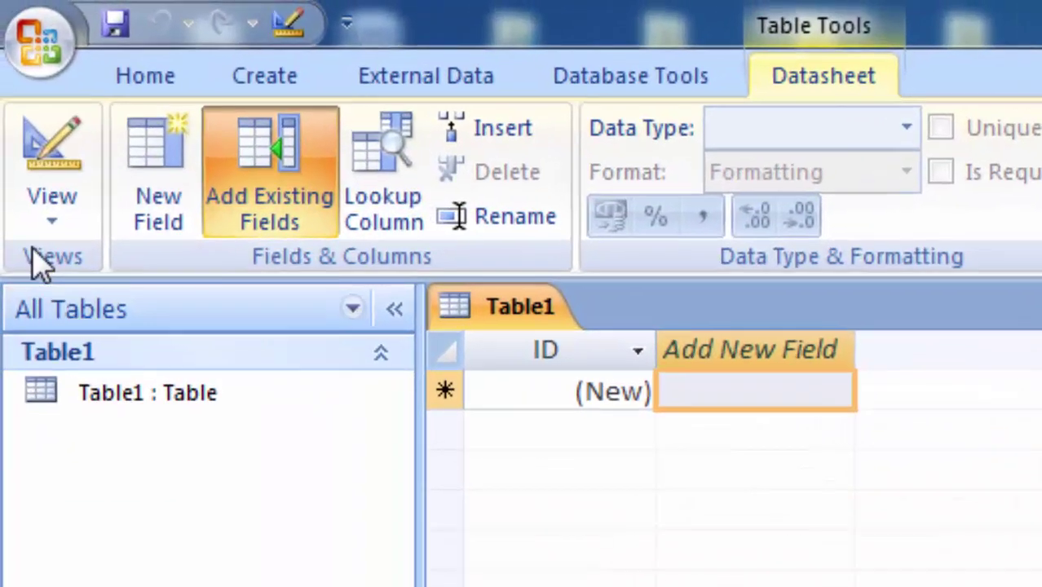
- Switch Table1 to Design view, saving the table as 'Alignment'
{"action": "left_click", "coordinate": [37, 219]}
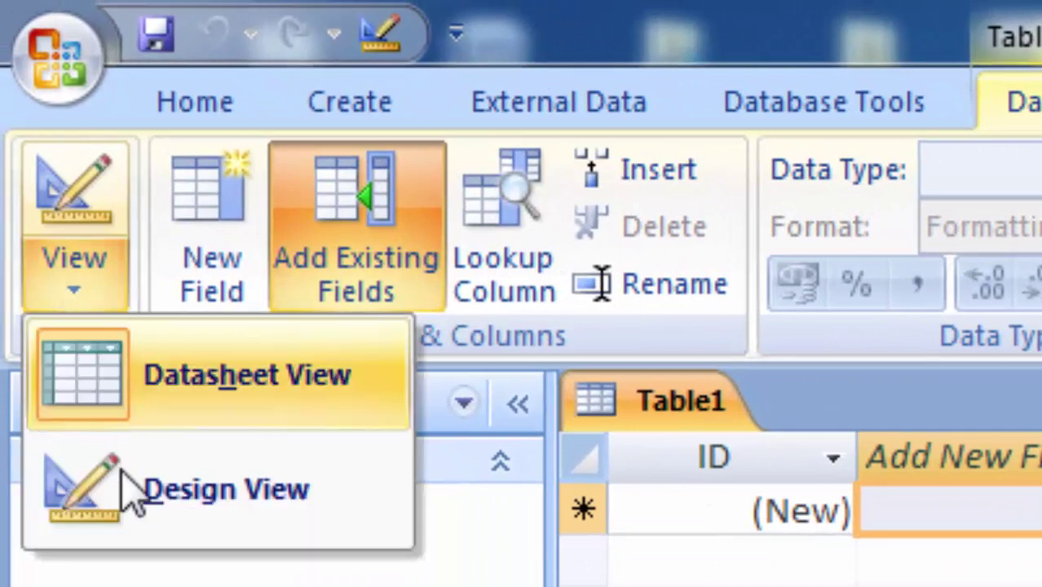
{"action": "left_click", "coordinate": [131, 489]}
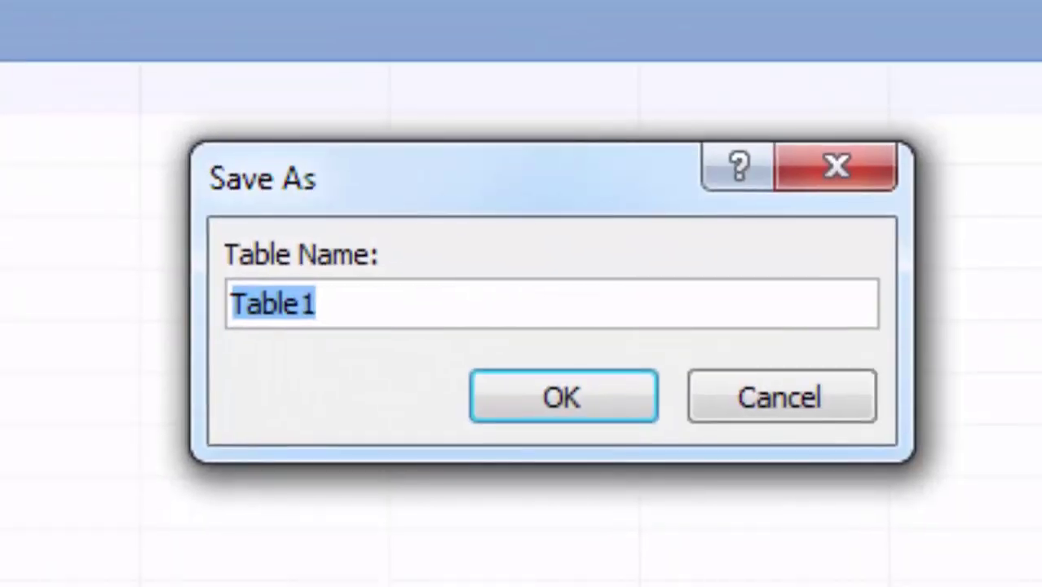
{"action": "key", "text": "BackSpace"}
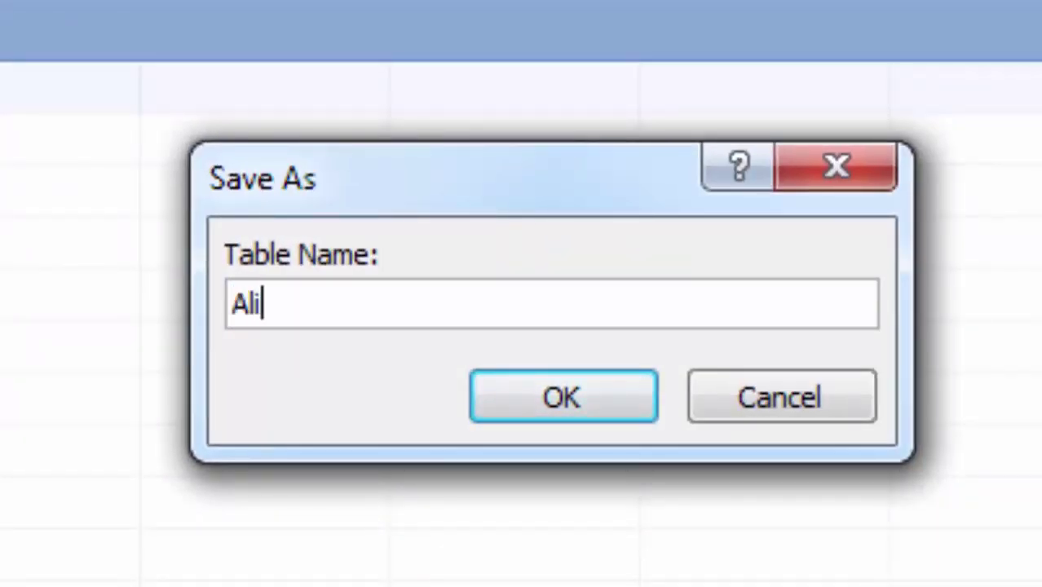
{"action": "type", "text": "Alignment"}
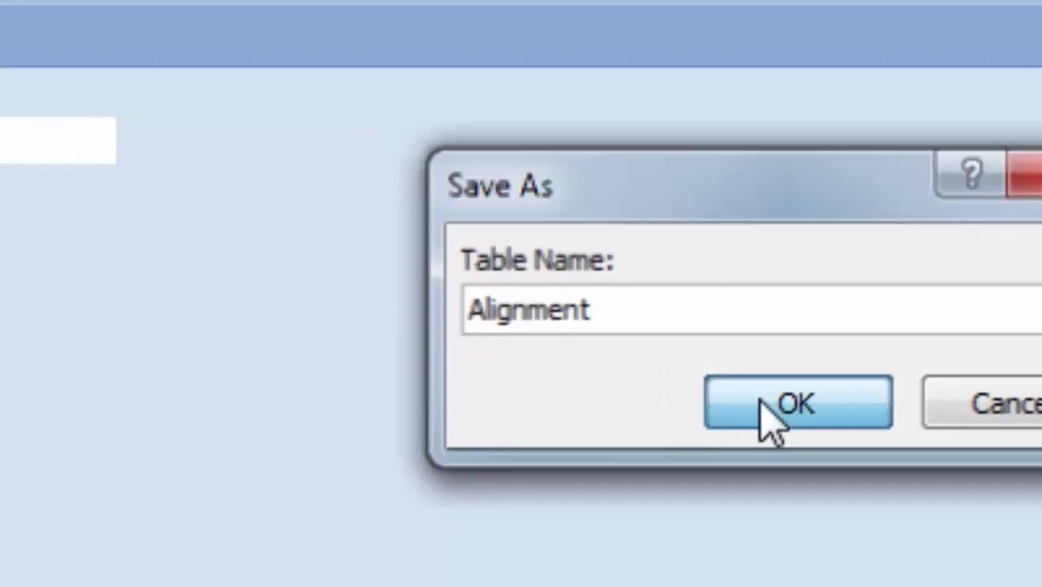
{"action": "left_click", "coordinate": [766, 407]}
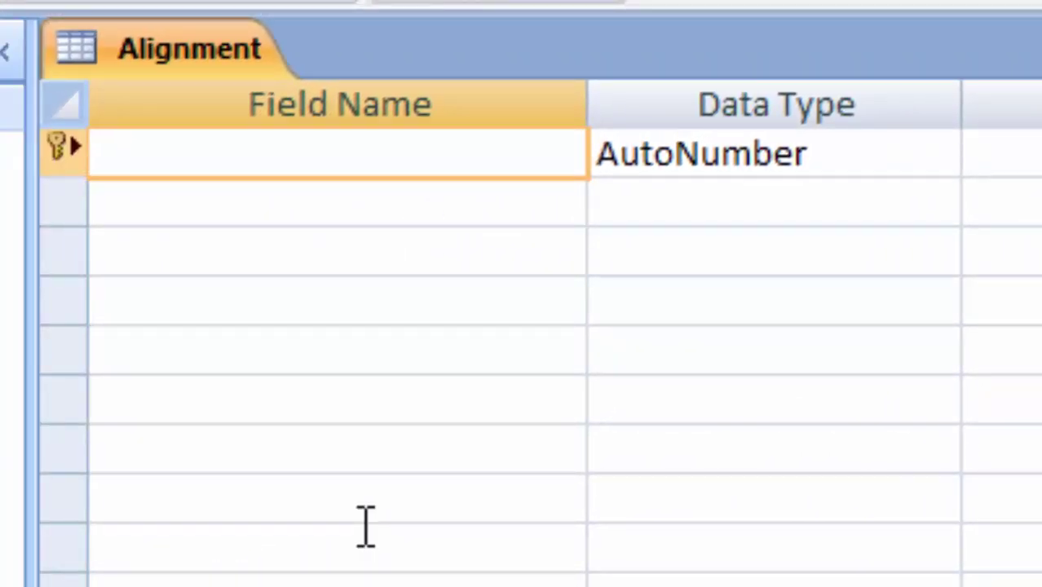
- Name the first field Student Id and add a Student Name Text field
{"action": "type", "text": "St"}
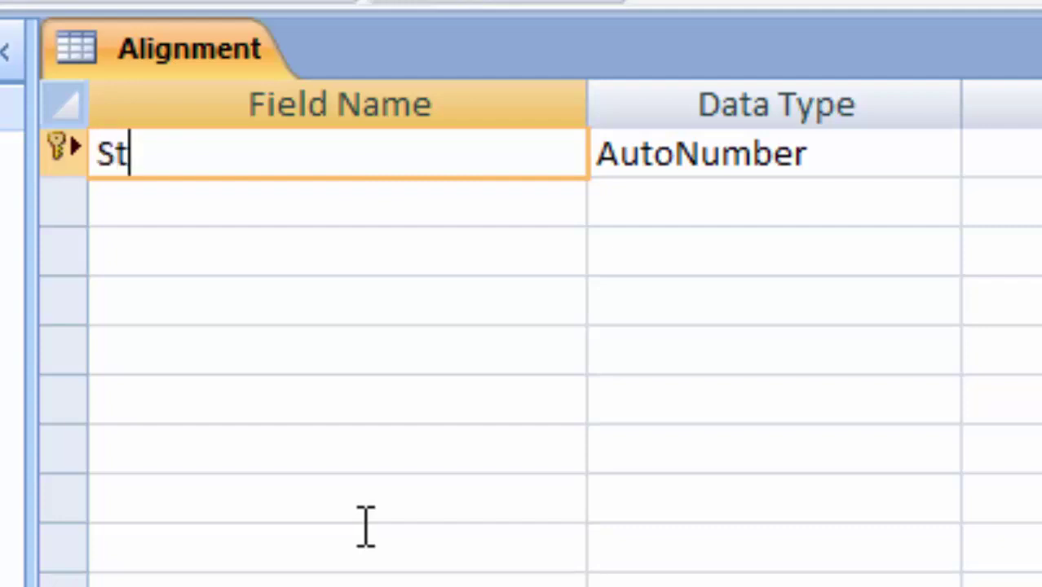
{"action": "type", "text": "udent"}
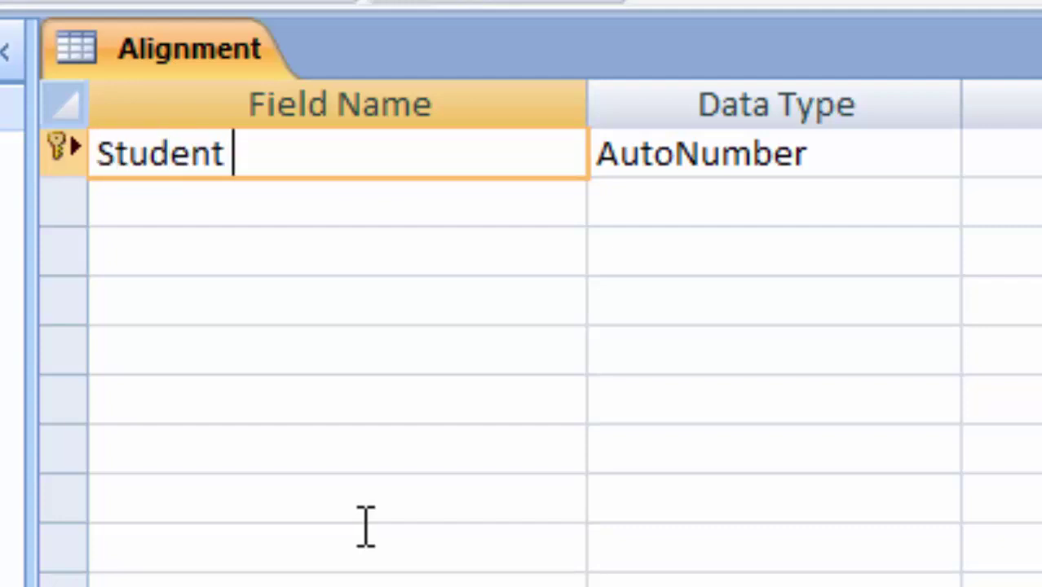
{"action": "type", "text": " Id"}
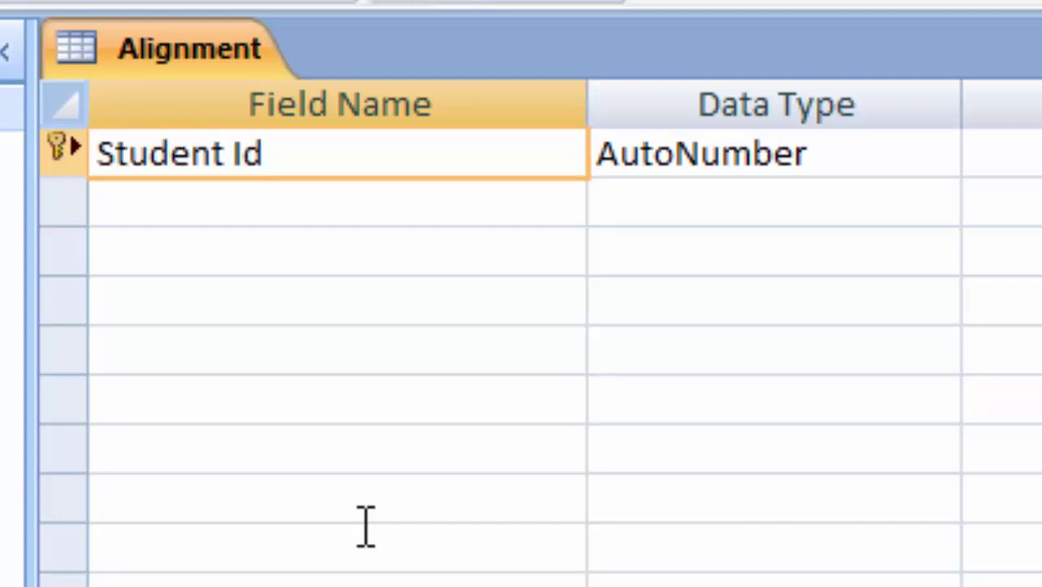
{"action": "key", "text": "Tab"}
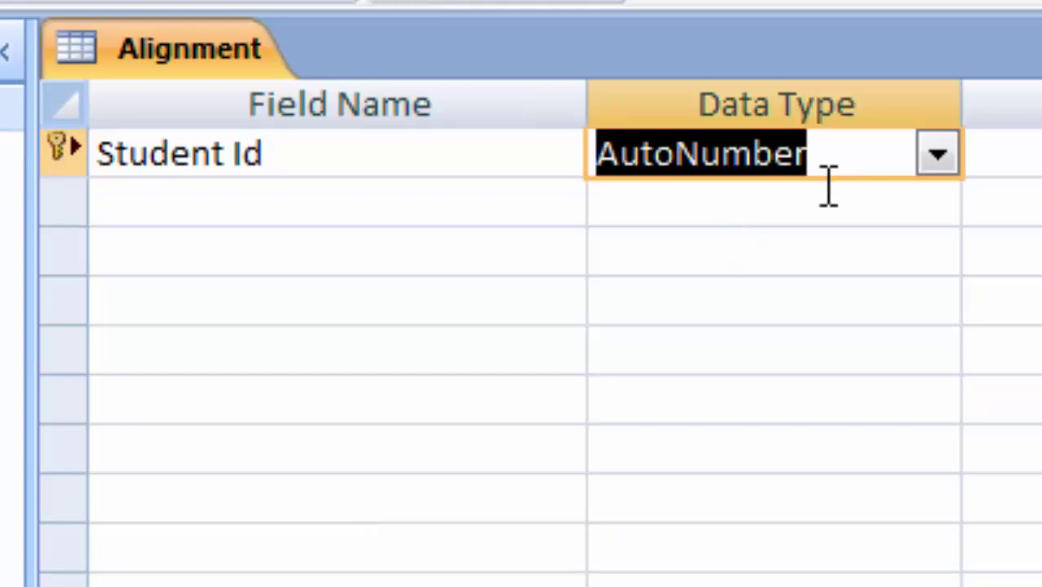
{"action": "left_click", "coordinate": [255, 220]}
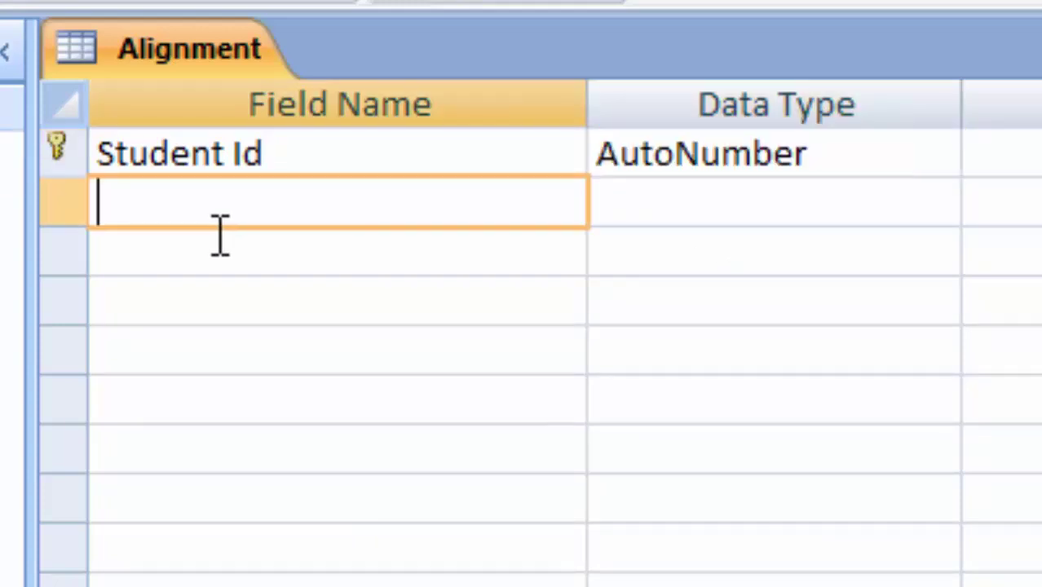
{"action": "type", "text": "Student"}
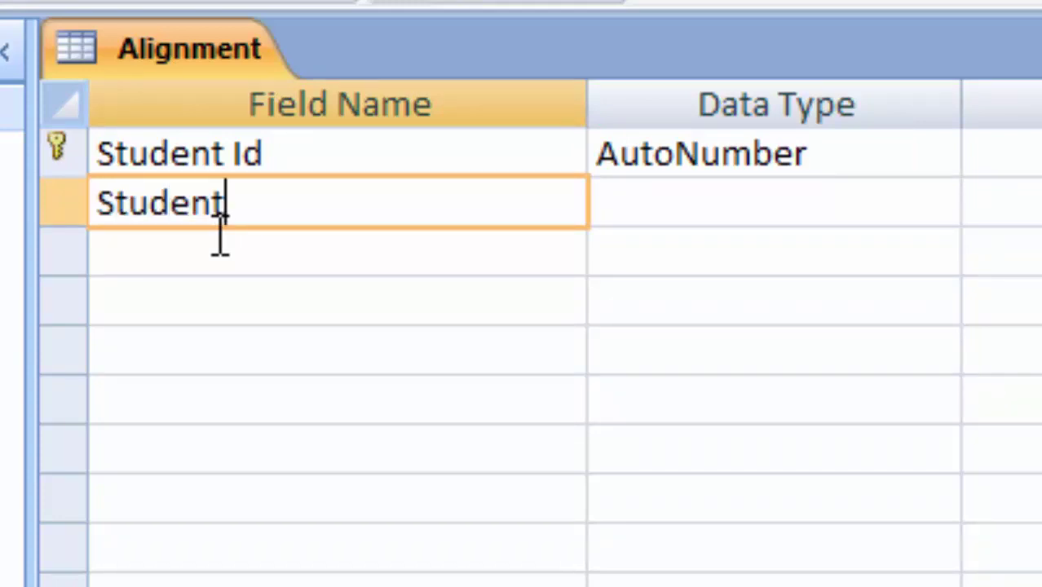
{"action": "type", "text": " Name"}
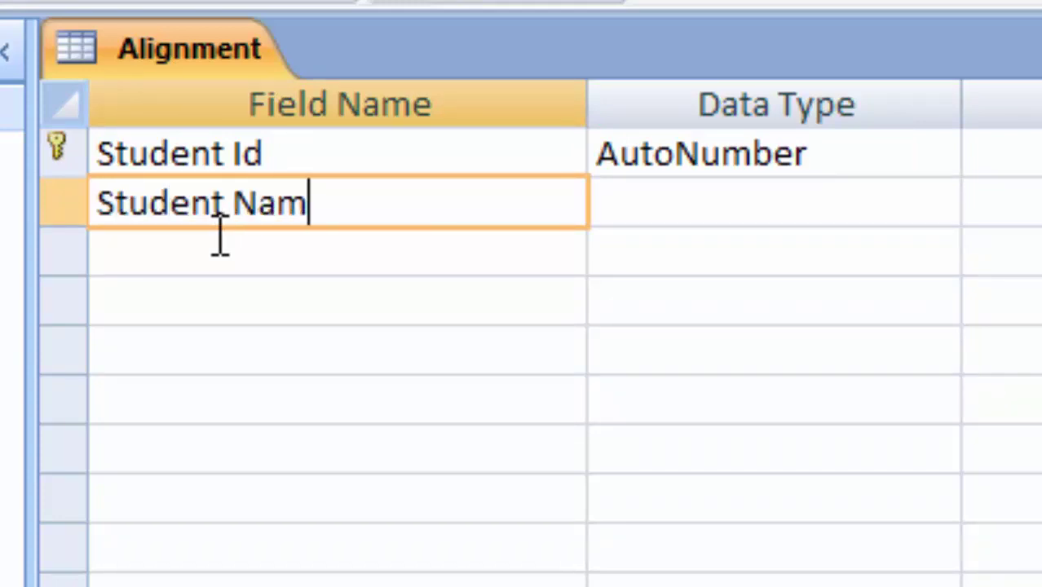
{"action": "left_click", "coordinate": [721, 232]}
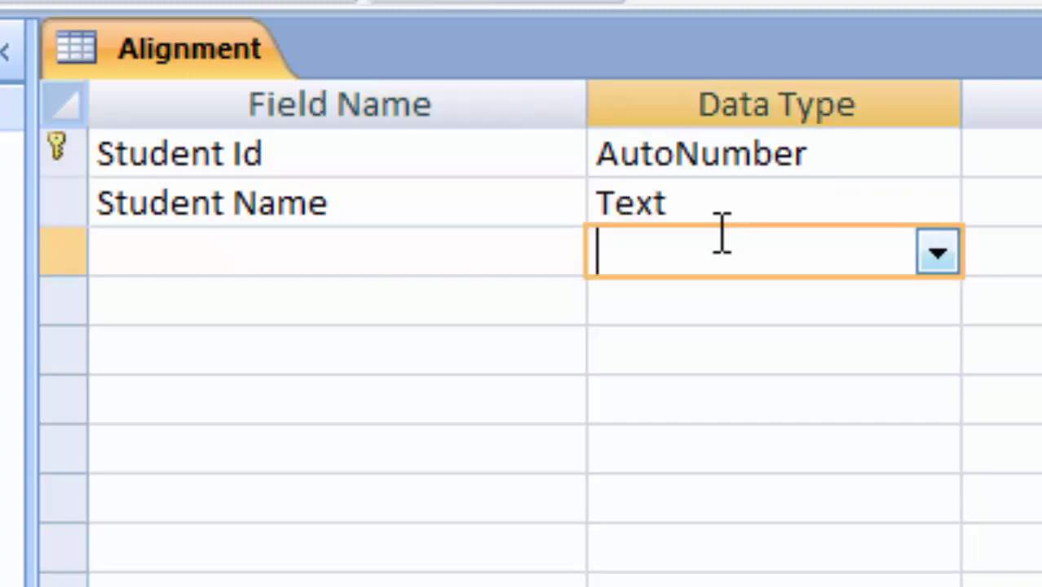
- Add a Student Class field with the Number data type
{"action": "left_click", "coordinate": [325, 238]}
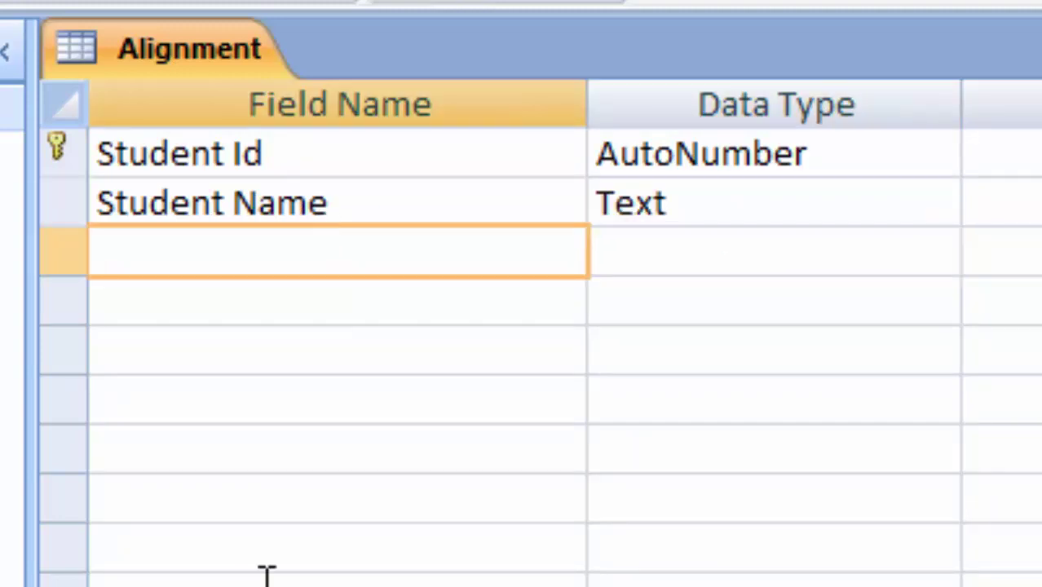
{"action": "type", "text": "Student Class"}
{"action": "key", "text": "Tab"}
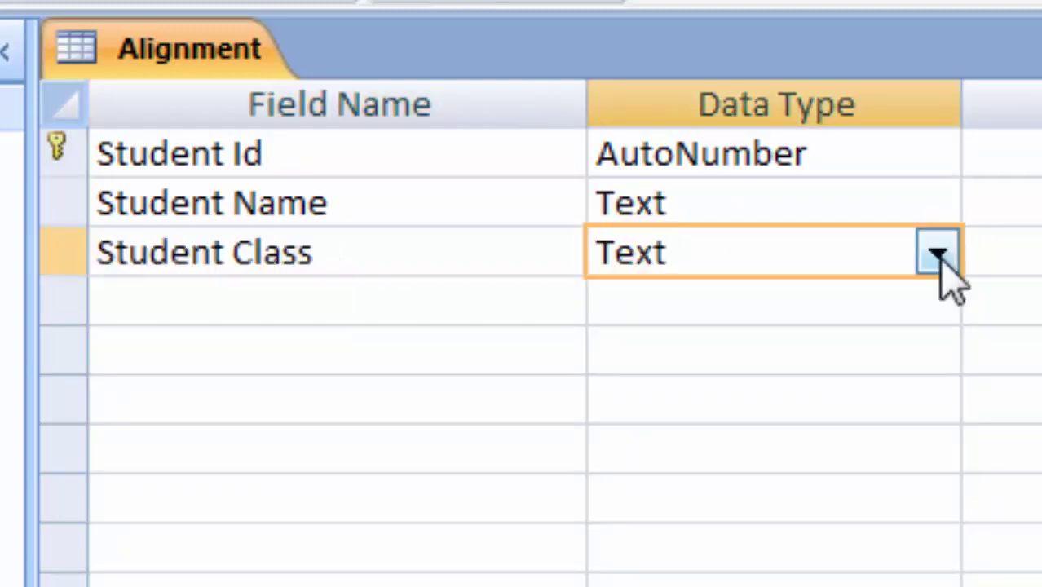
{"action": "left_click", "coordinate": [937, 254]}
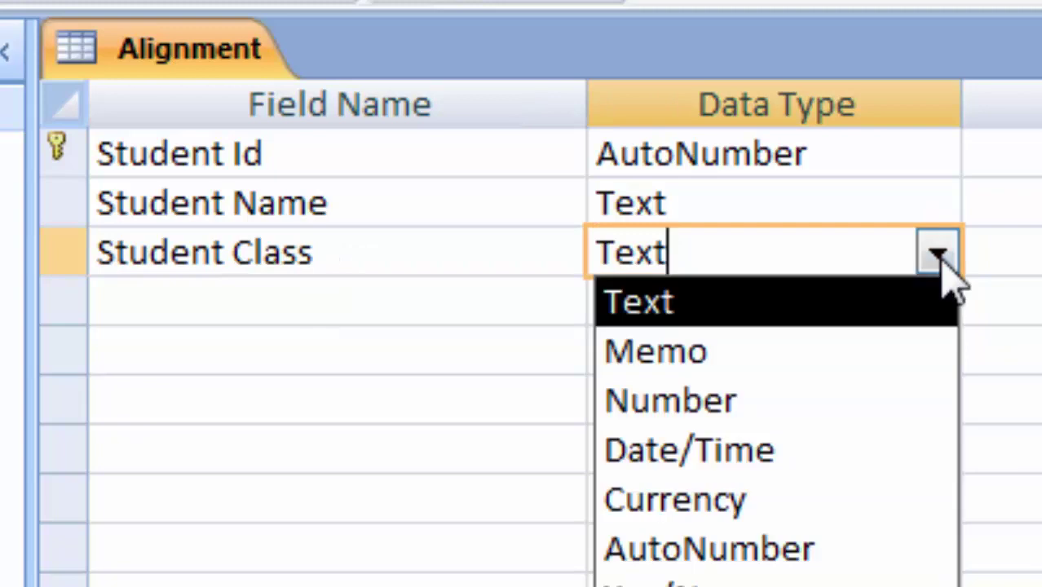
{"action": "left_click", "coordinate": [681, 412]}
- Add a fourth field named DOB with the Date/Time data type
{"action": "left_click", "coordinate": [217, 287]}
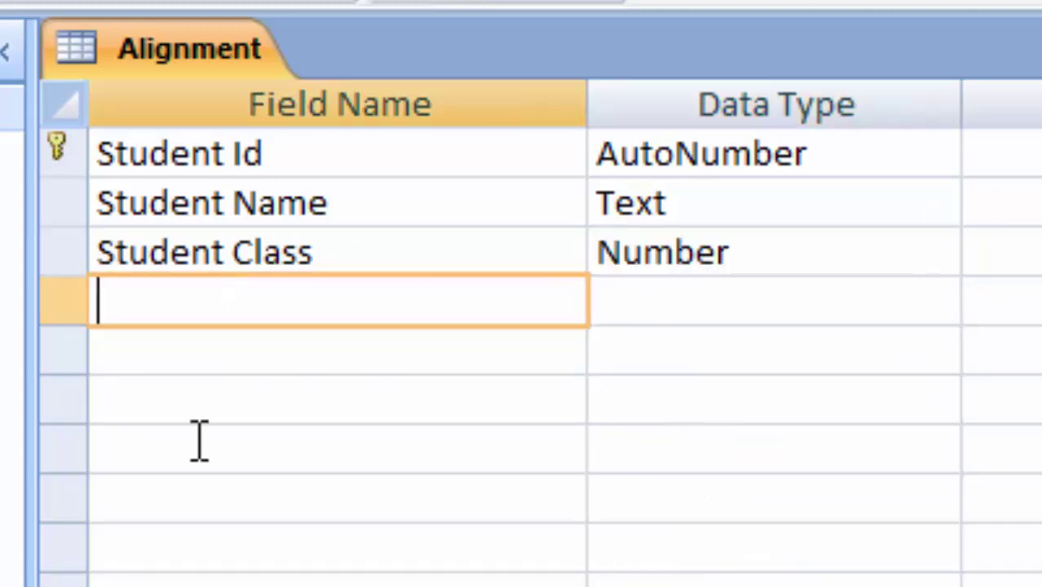
{"action": "type", "text": "D"}
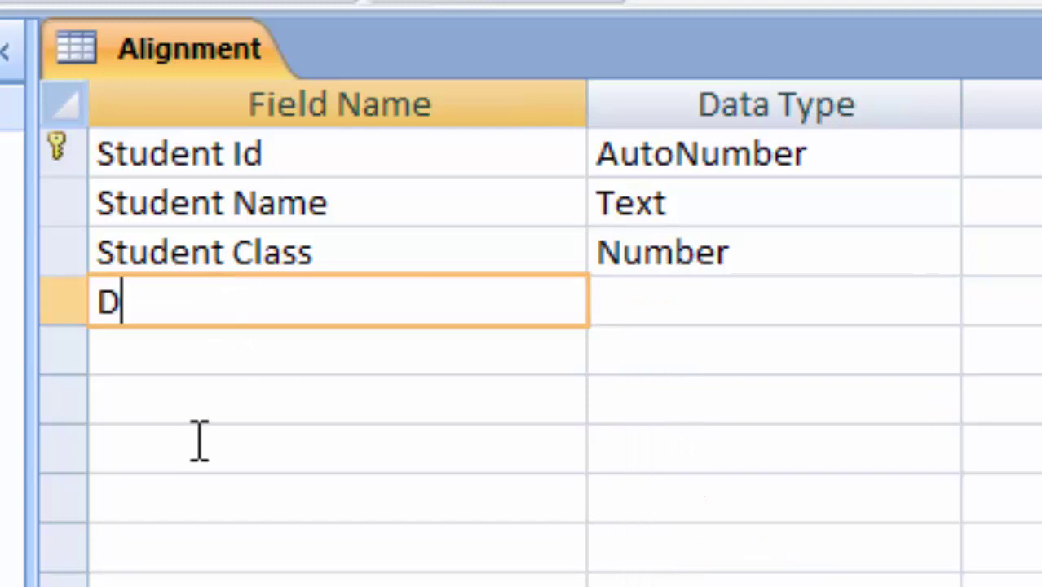
{"action": "type", "text": "O"}
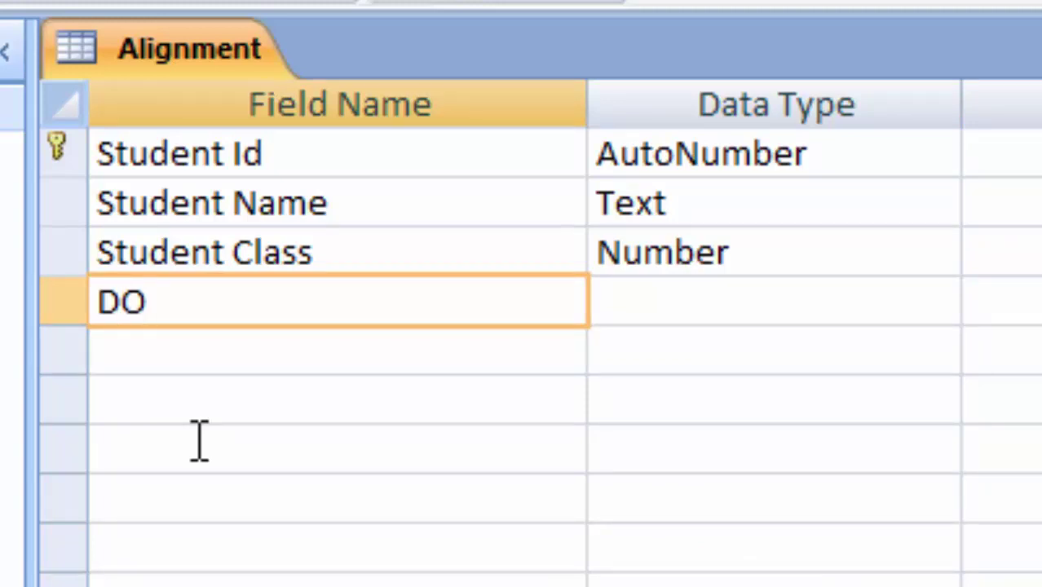
{"action": "type", "text": "B"}
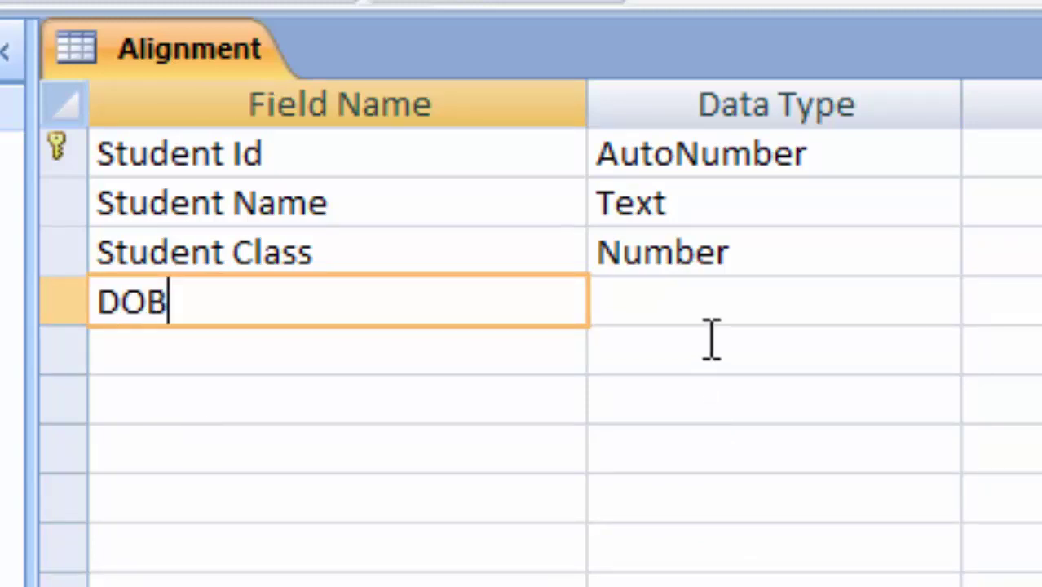
{"action": "left_click", "coordinate": [734, 300]}
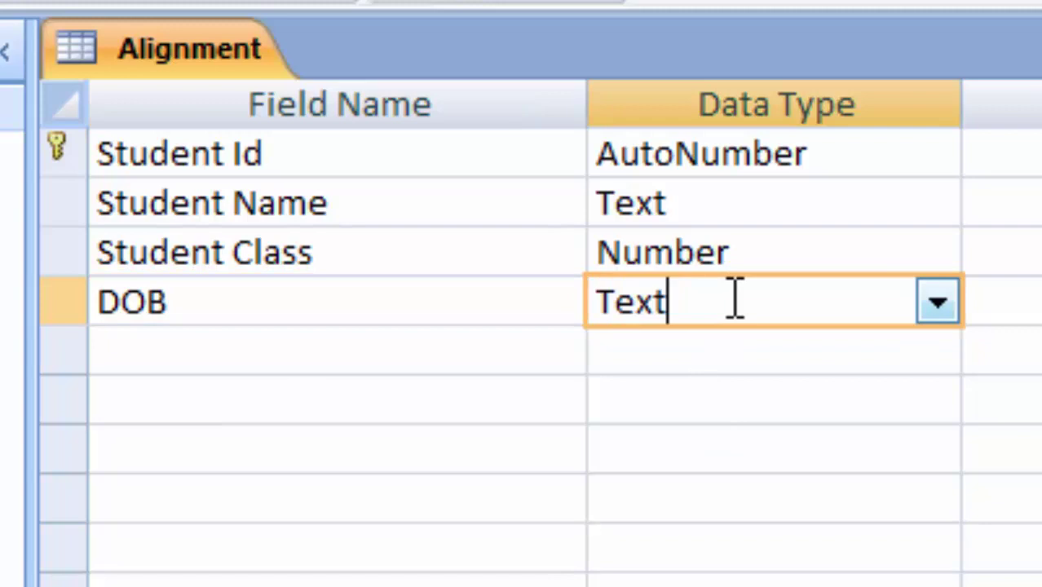
{"action": "left_click", "coordinate": [937, 303]}
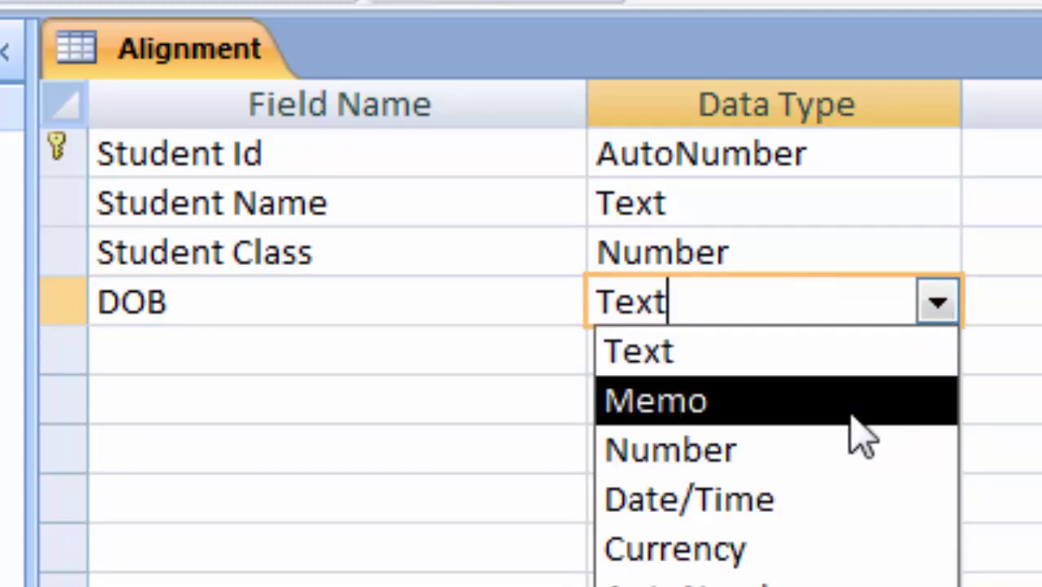
{"action": "left_click", "coordinate": [709, 500]}
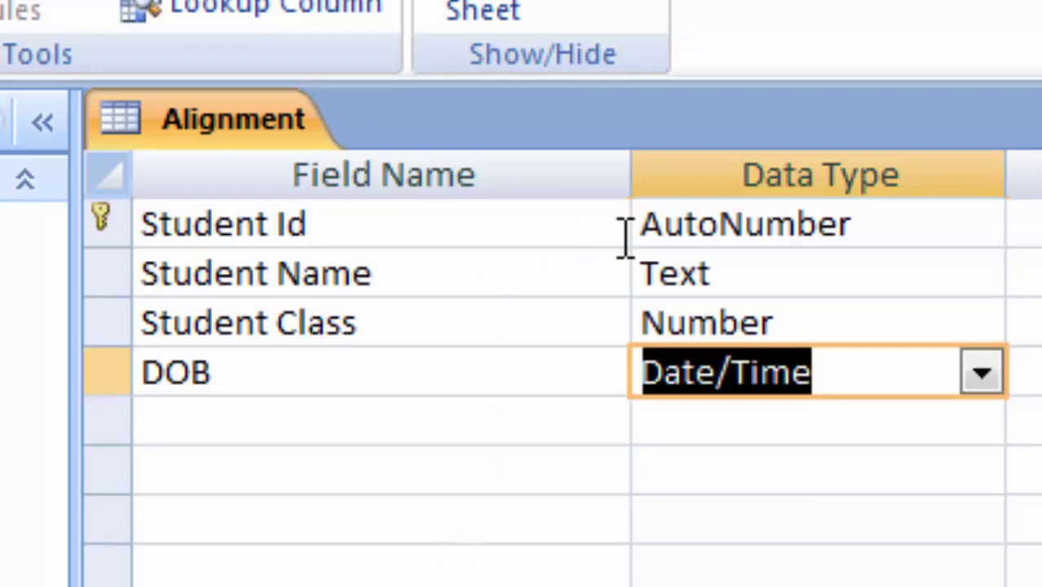
- Select the Student Name row and choose Center for its Text Align property
{"action": "left_click", "coordinate": [845, 287]}
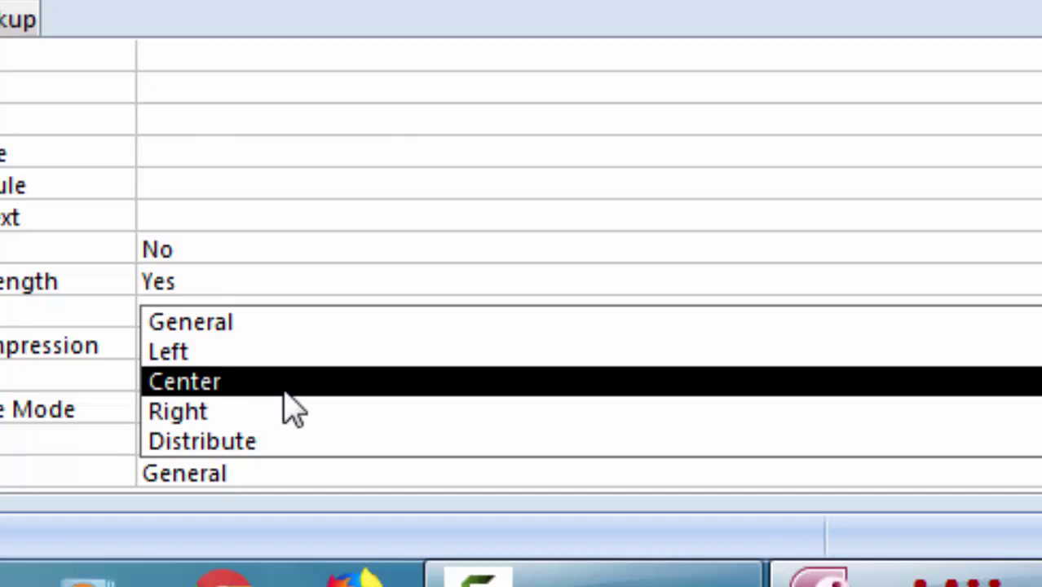
{"action": "left_click", "coordinate": [286, 389]}
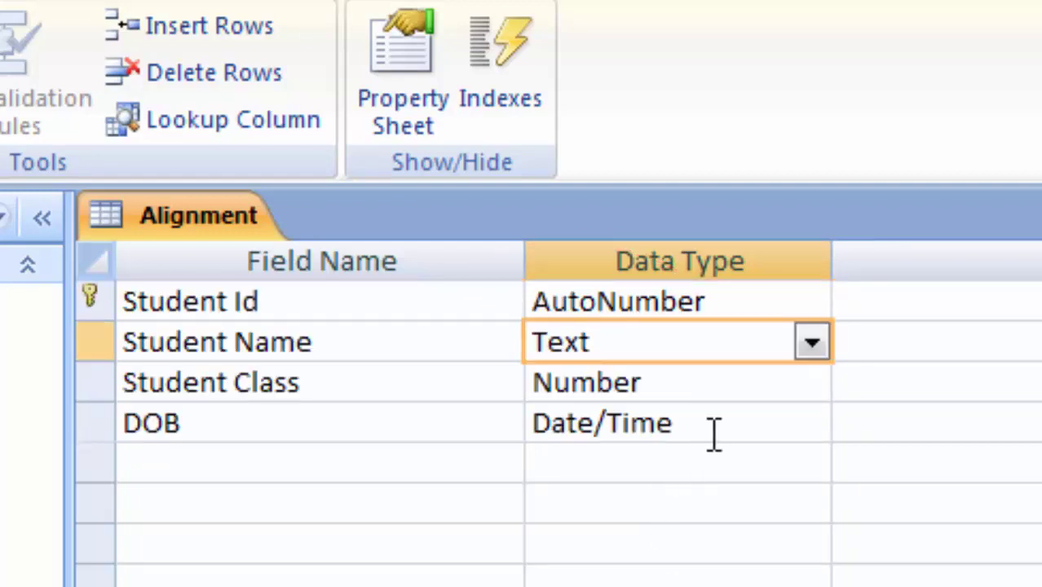
- Select the Student Class row and pick Center from its Text Align dropdown
{"action": "left_click", "coordinate": [686, 387]}
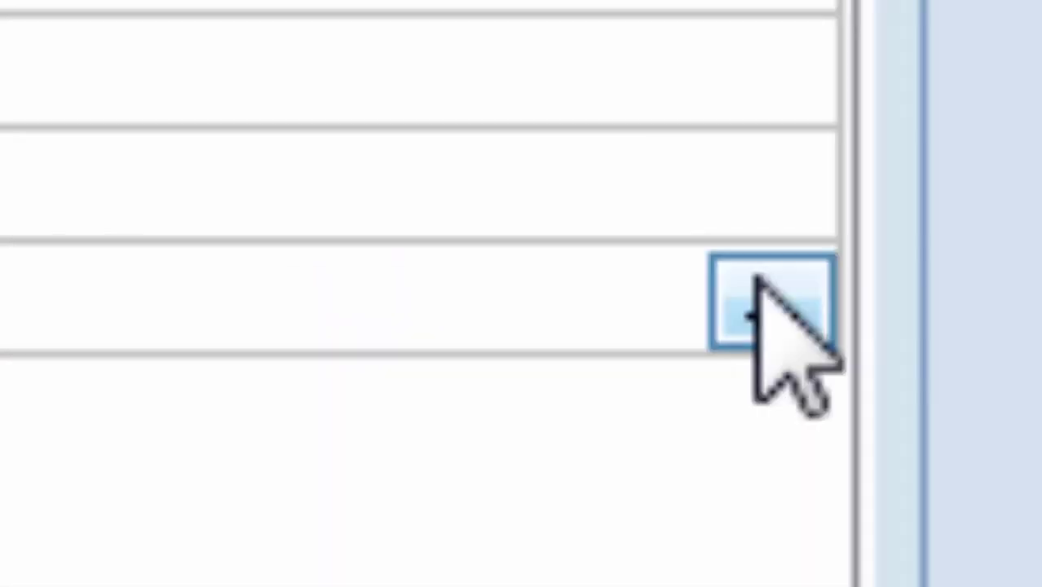
{"action": "left_click", "coordinate": [762, 295]}
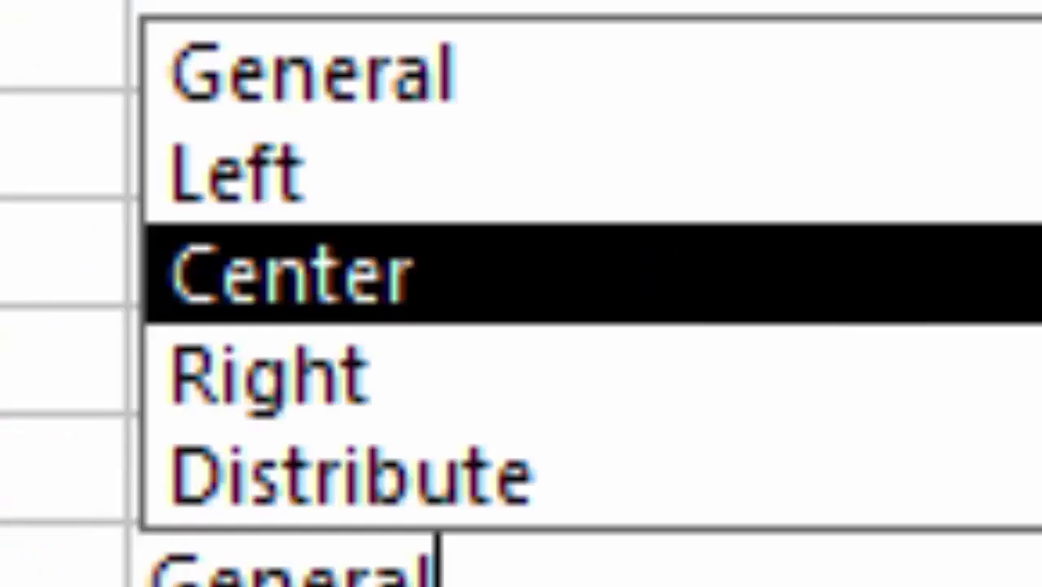
{"action": "key", "text": "Down"}
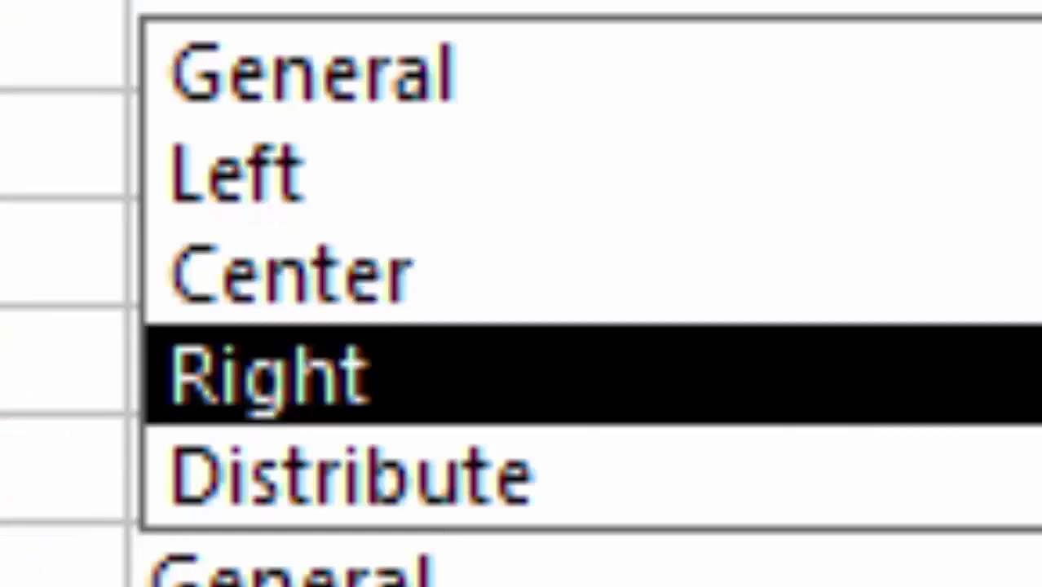
{"action": "key", "text": "Up"}
{"action": "key", "text": "Up"}
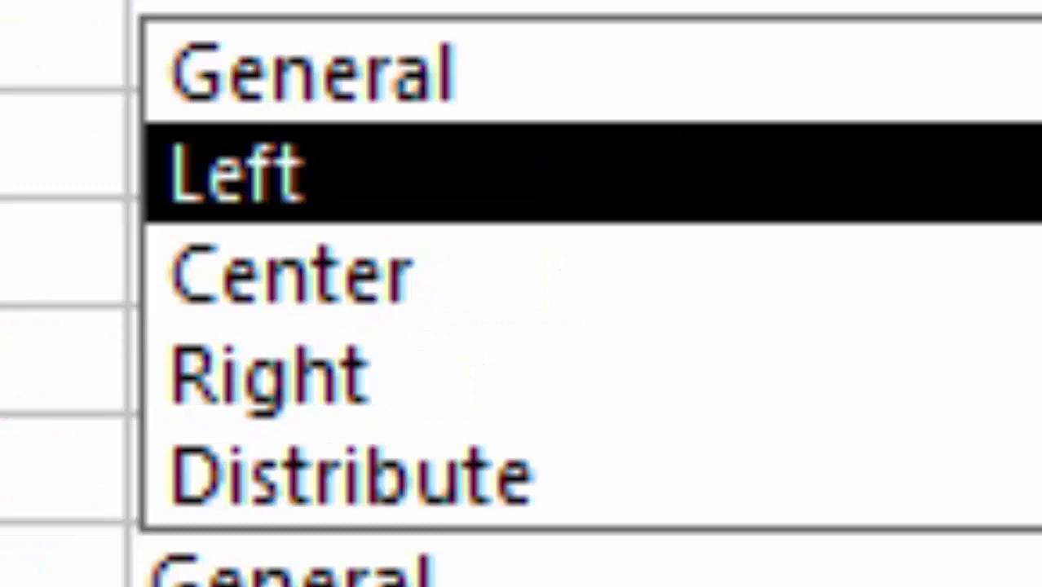
{"action": "key", "text": "Down"}
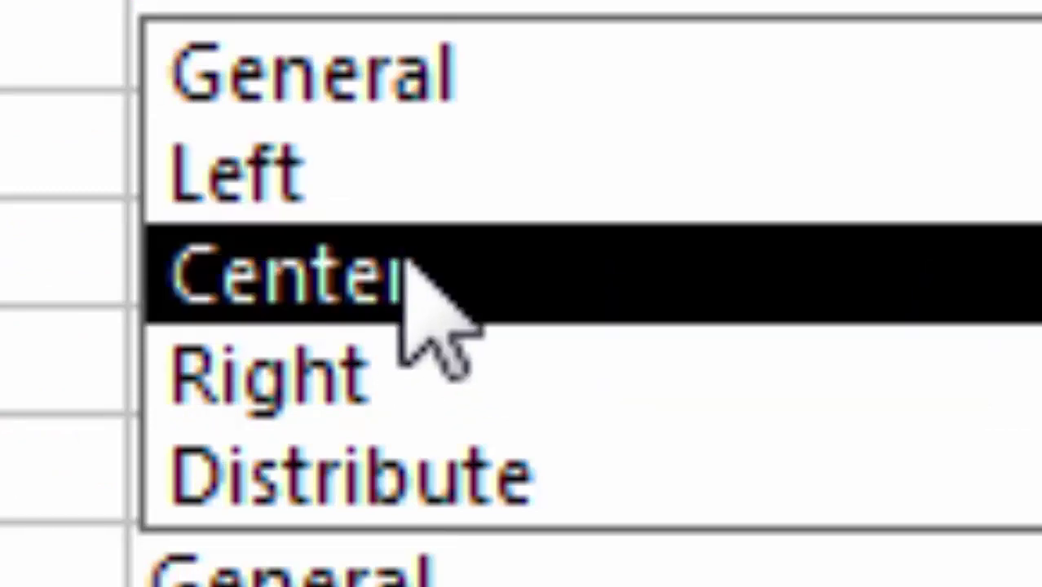
{"action": "left_click", "coordinate": [432, 281]}
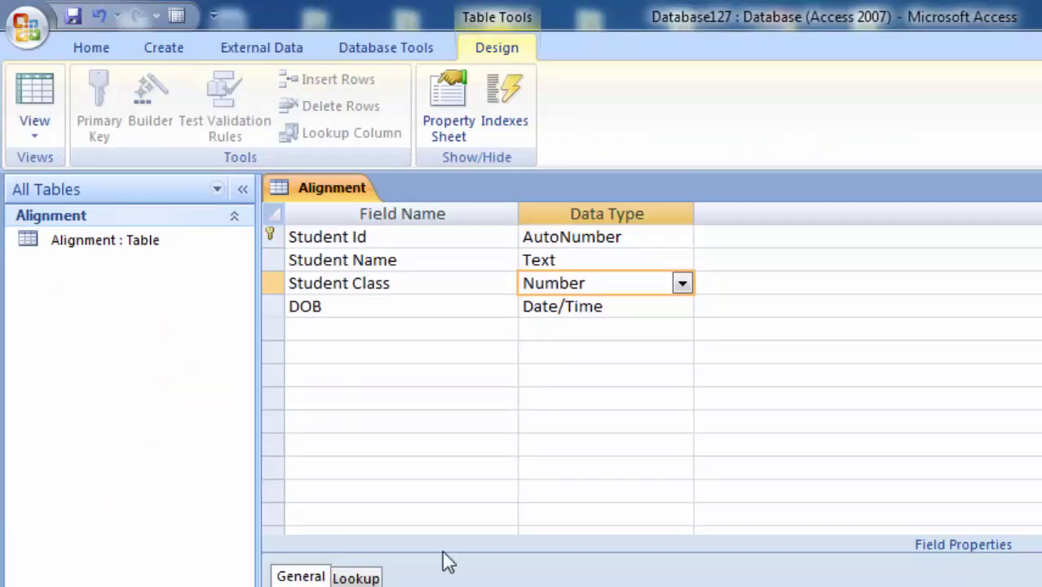
- Select the DOB row and set its Text Align property to Center
{"action": "left_click", "coordinate": [644, 308]}
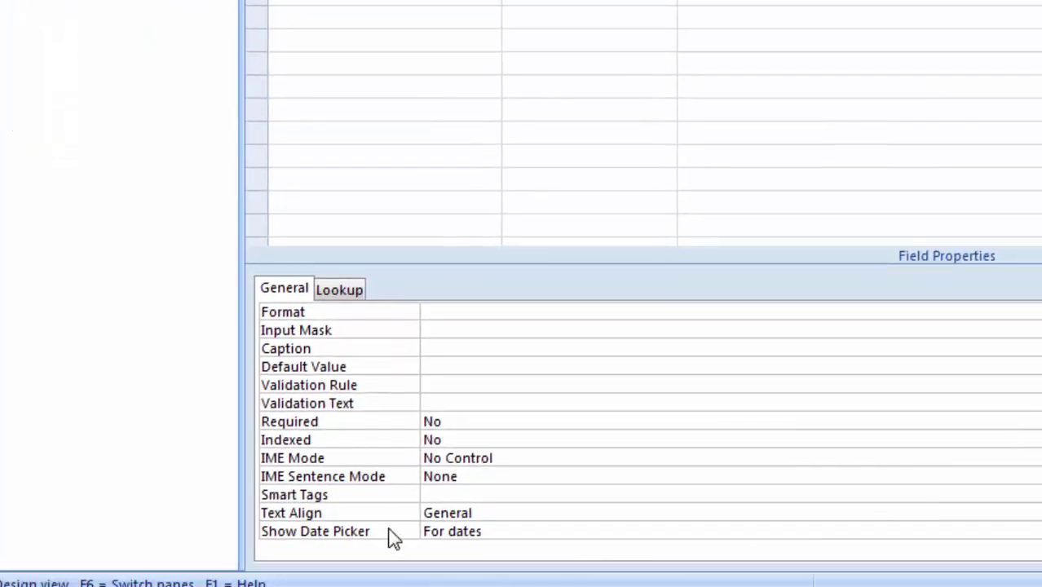
{"action": "left_click", "coordinate": [531, 513]}
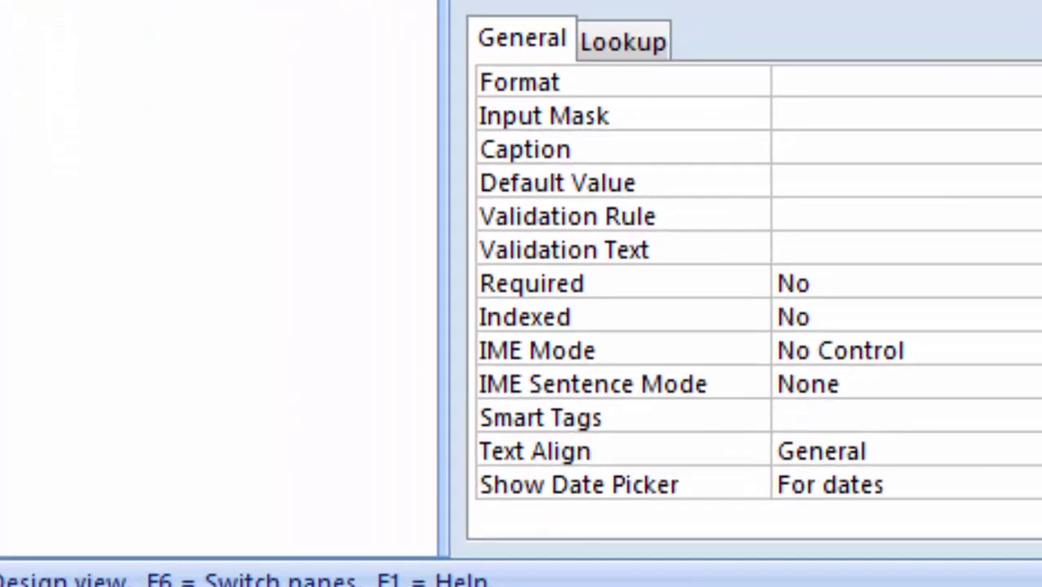
{"action": "key", "text": "alt+Down"}
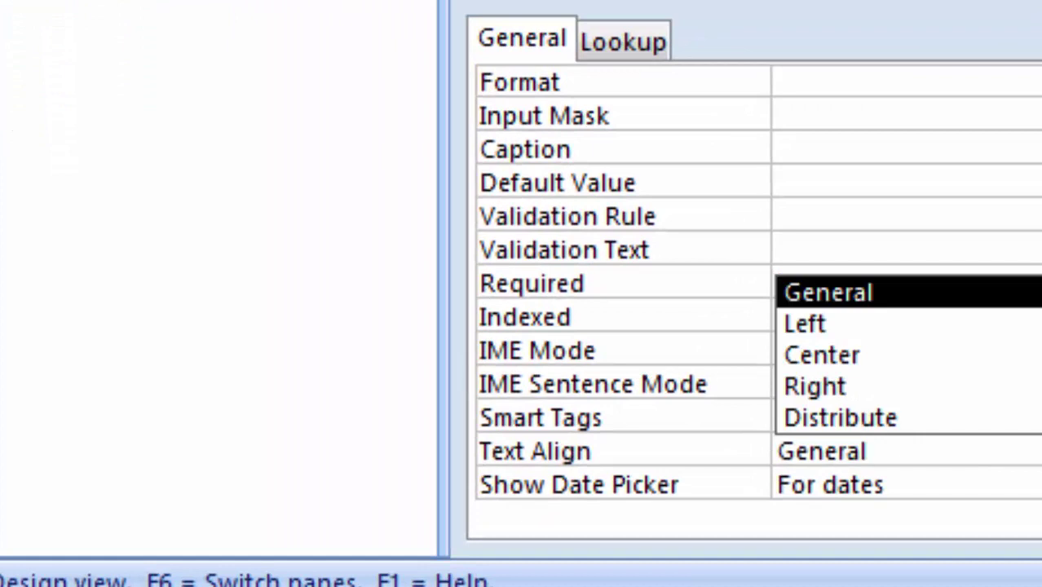
{"action": "left_click", "coordinate": [890, 359]}
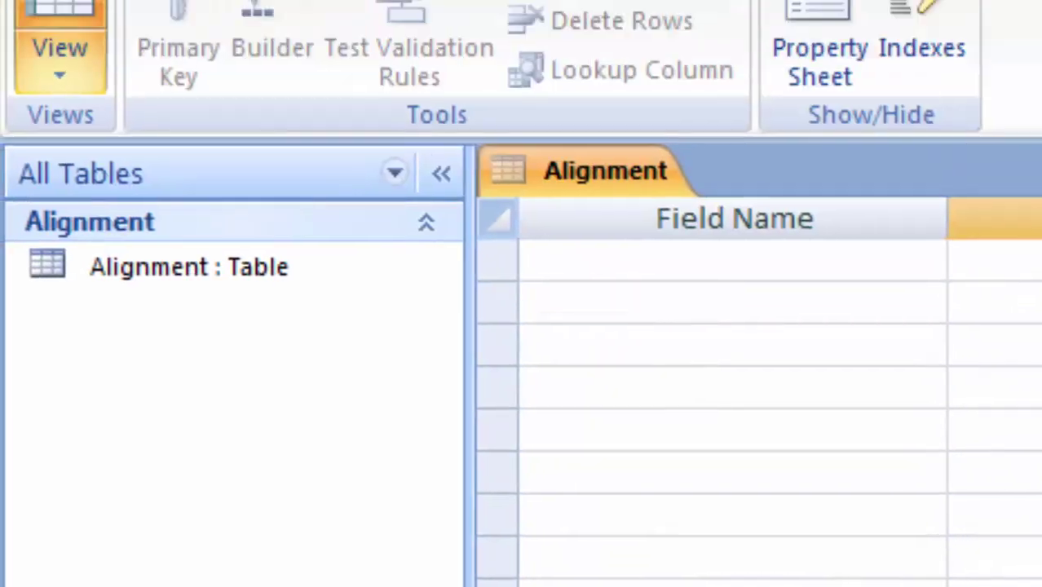
- Save the table, switch to Datasheet View, and autofit the Student Name and Student Class columns
{"action": "left_click", "coordinate": [60, 41]}
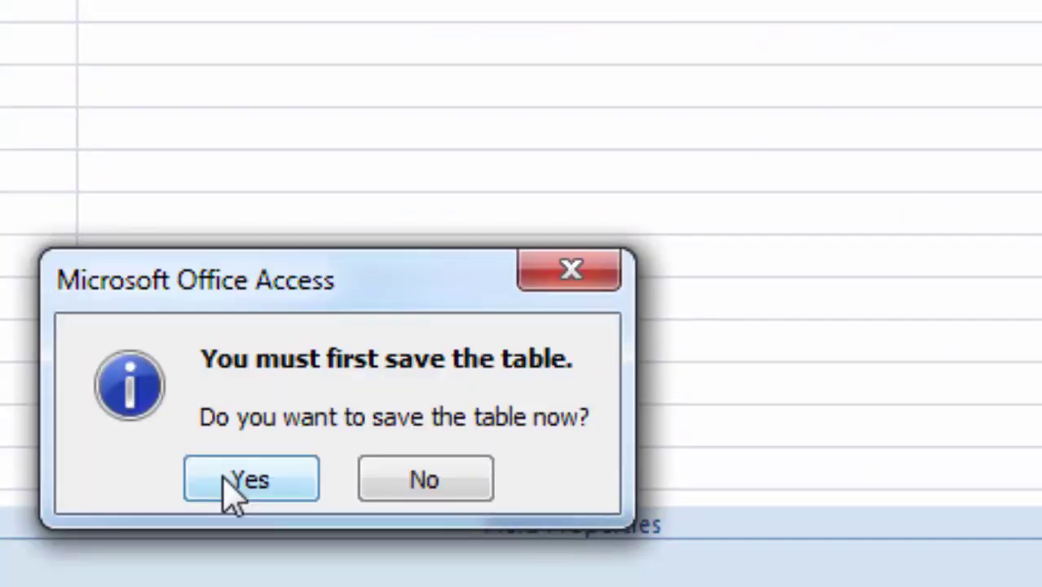
{"action": "left_click", "coordinate": [233, 493]}
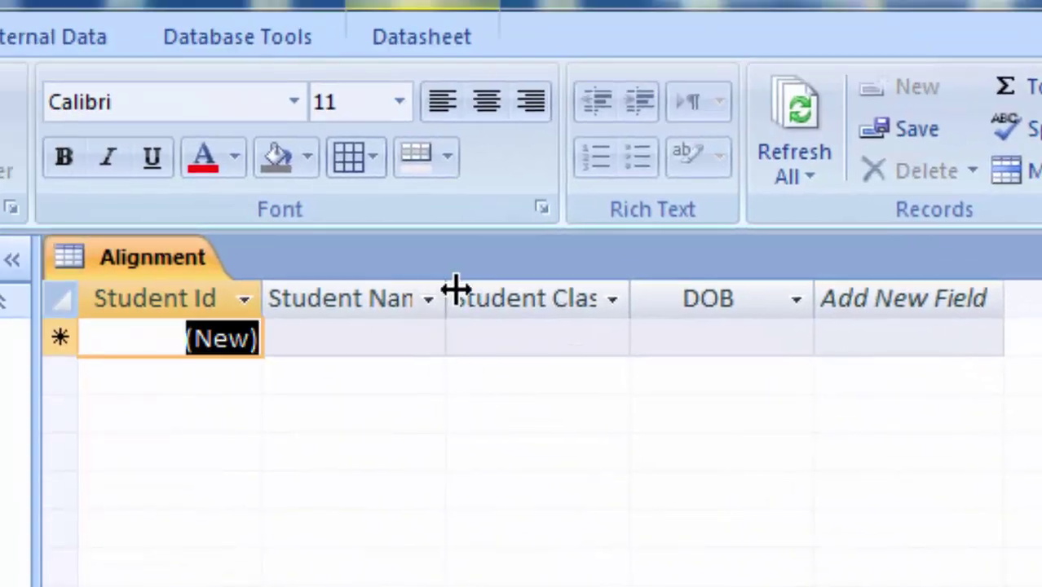
{"action": "double_click", "coordinate": [448, 295]}
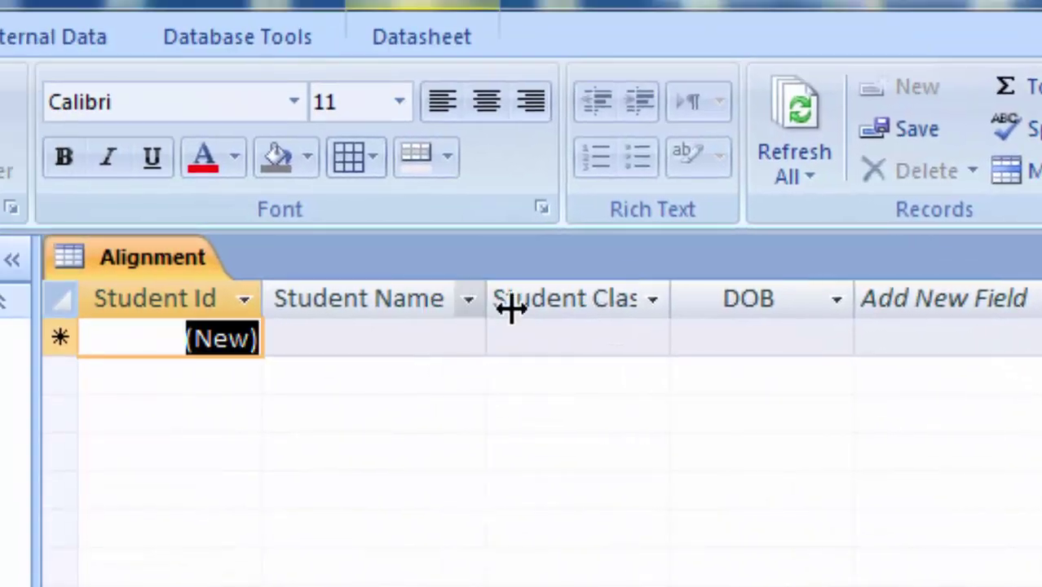
{"action": "double_click", "coordinate": [670, 293]}
{"action": "left_click", "coordinate": [400, 339]}
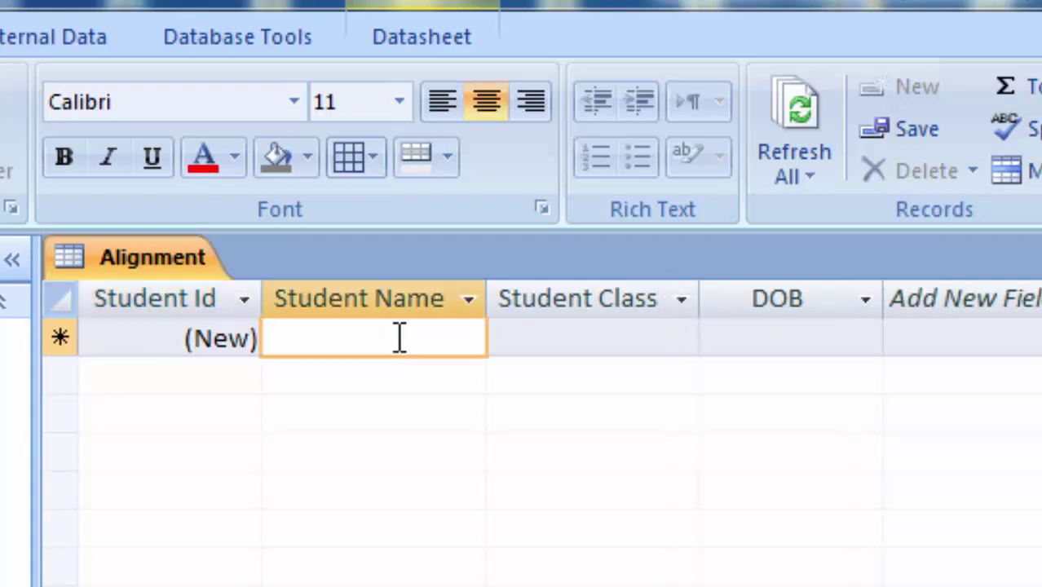
{"action": "type", "text": "Ram"}
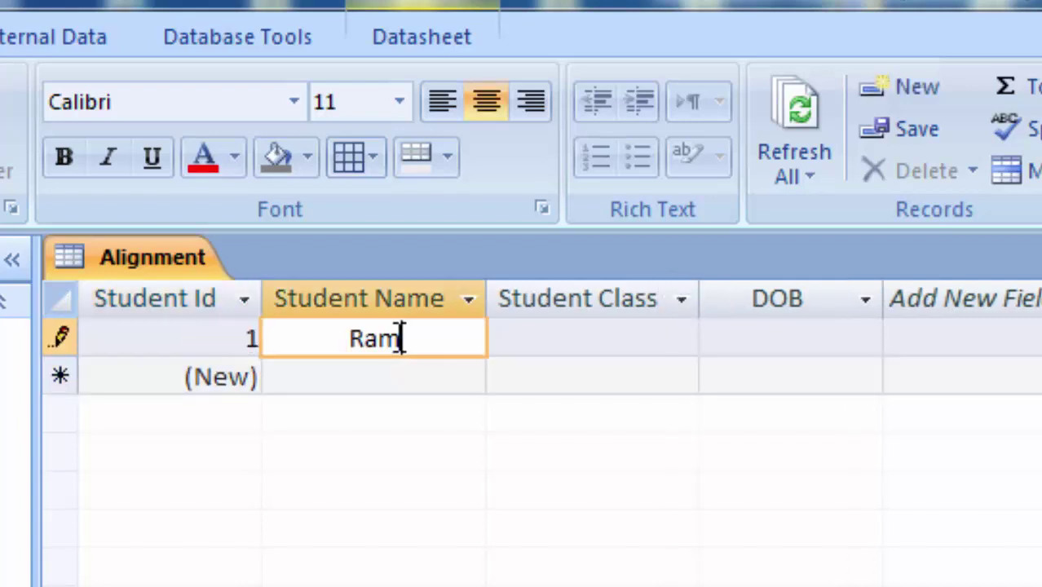
{"action": "key", "text": "Tab"}
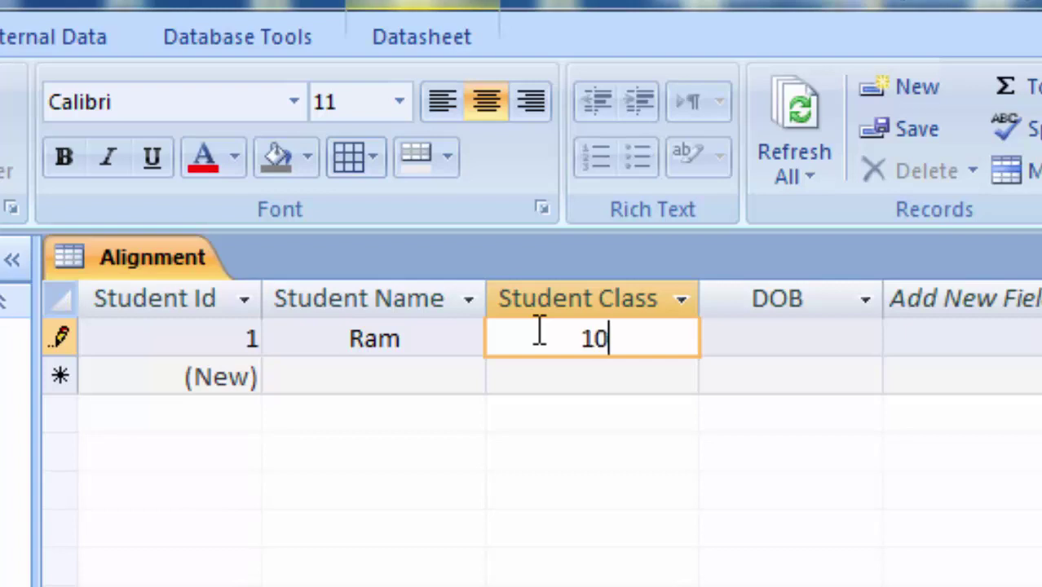
{"action": "key", "text": "Tab"}
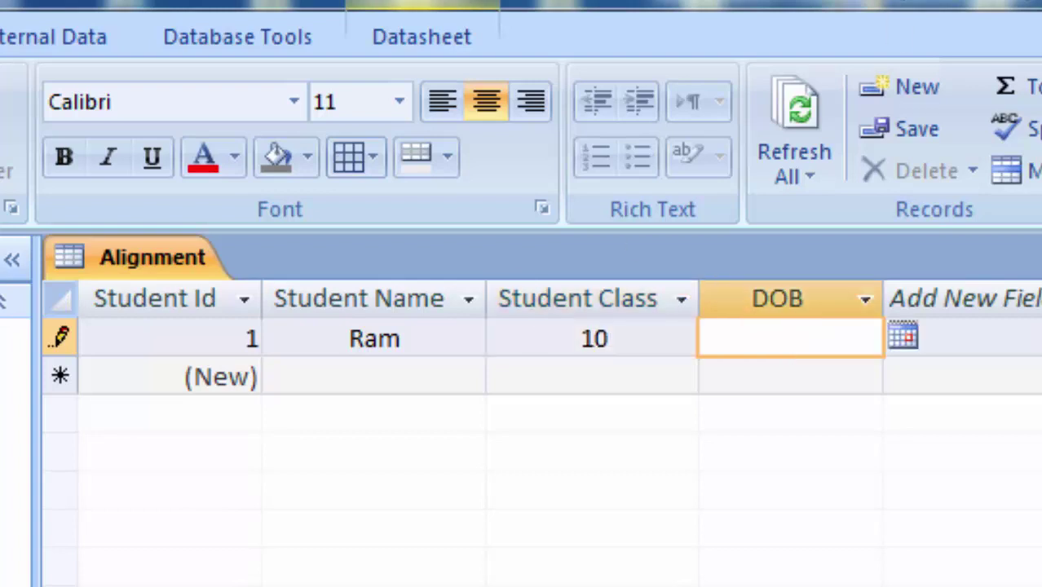
{"action": "left_click", "coordinate": [904, 342]}
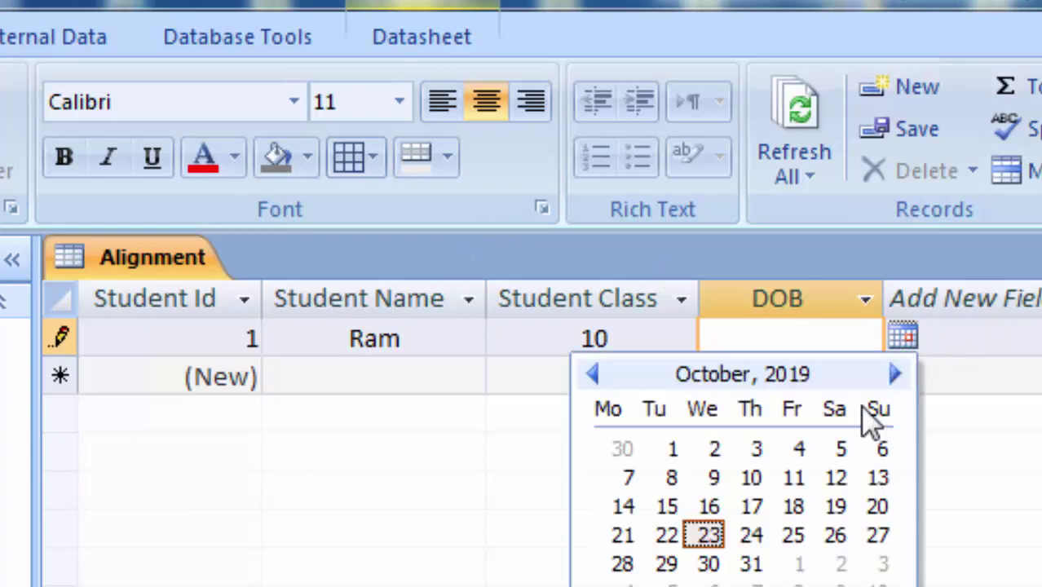
{"action": "left_click", "coordinate": [725, 457]}
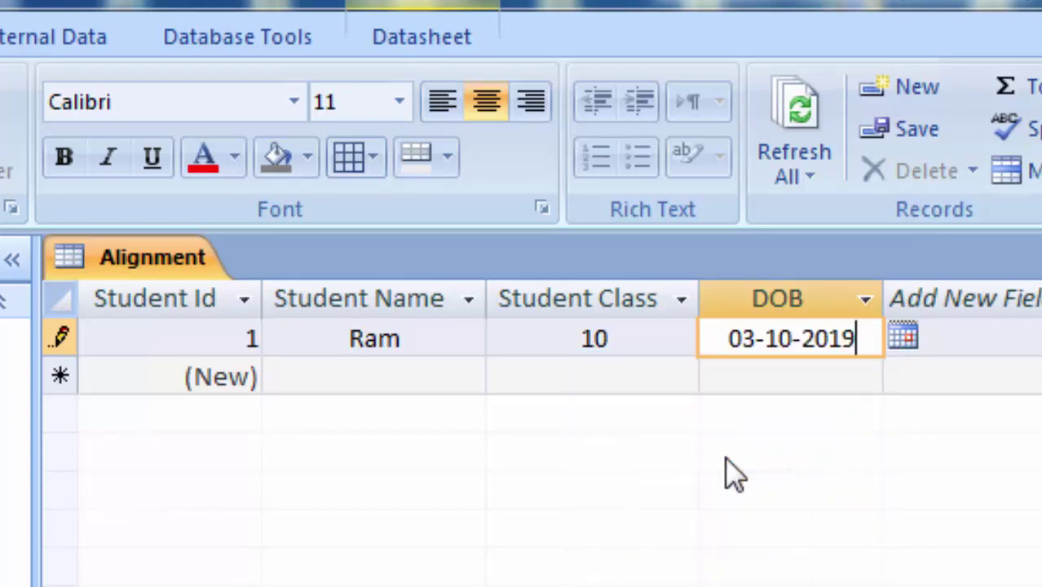
{"action": "key", "text": "BackSpace"}
{"action": "key", "text": "BackSpace"}
{"action": "key", "text": "BackSpace"}
{"action": "key", "text": "BackSpace"}
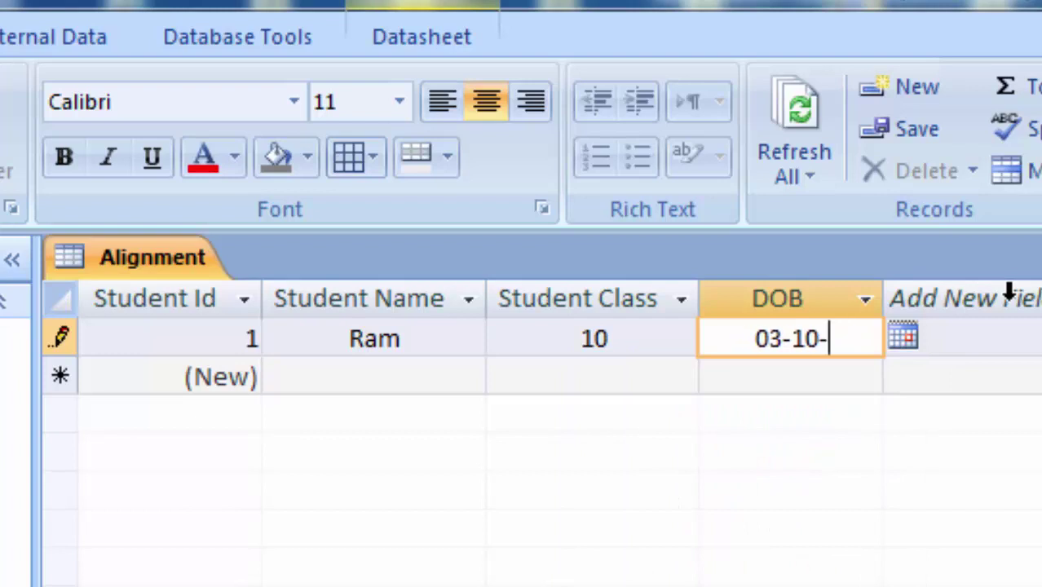
{"action": "type", "text": "1999"}
{"action": "key", "text": "Tab"}
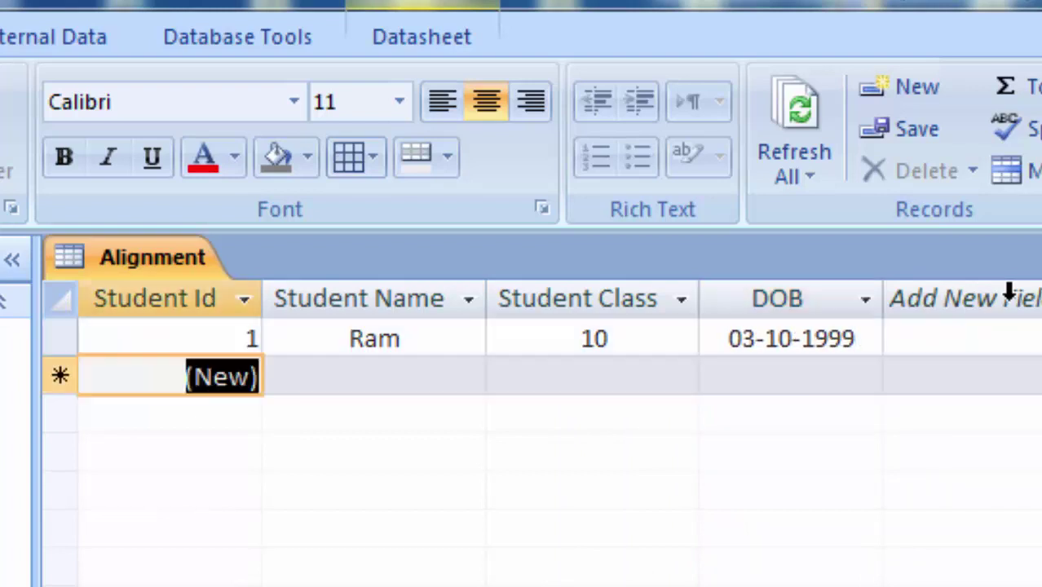